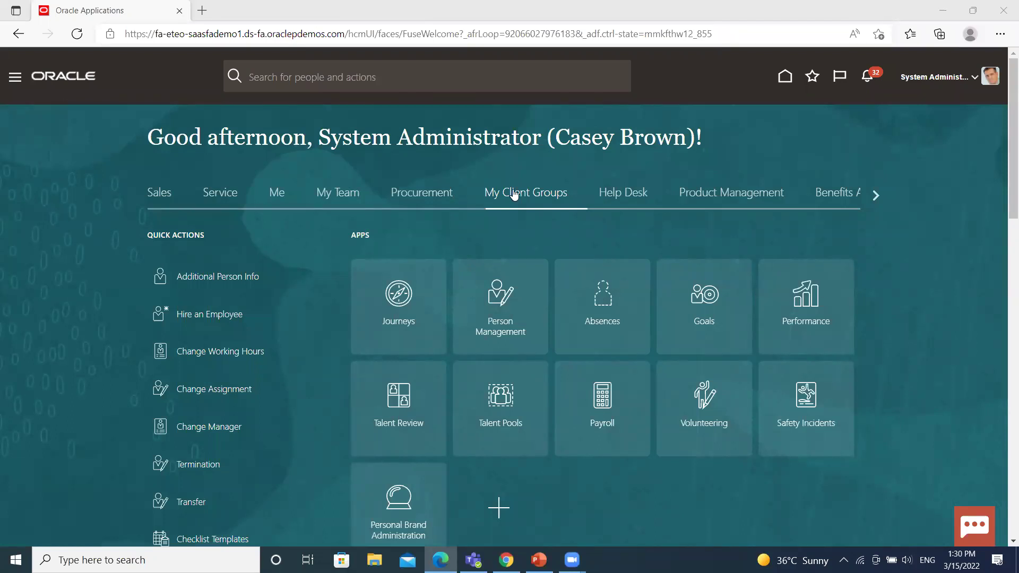
- Go to the Payroll work area and start Submit a Flow
{"action": "left_click", "coordinate": [613, 400]}
{"action": "scroll", "coordinate": [511, 365], "scroll_direction": "down", "scroll_amount": 10}
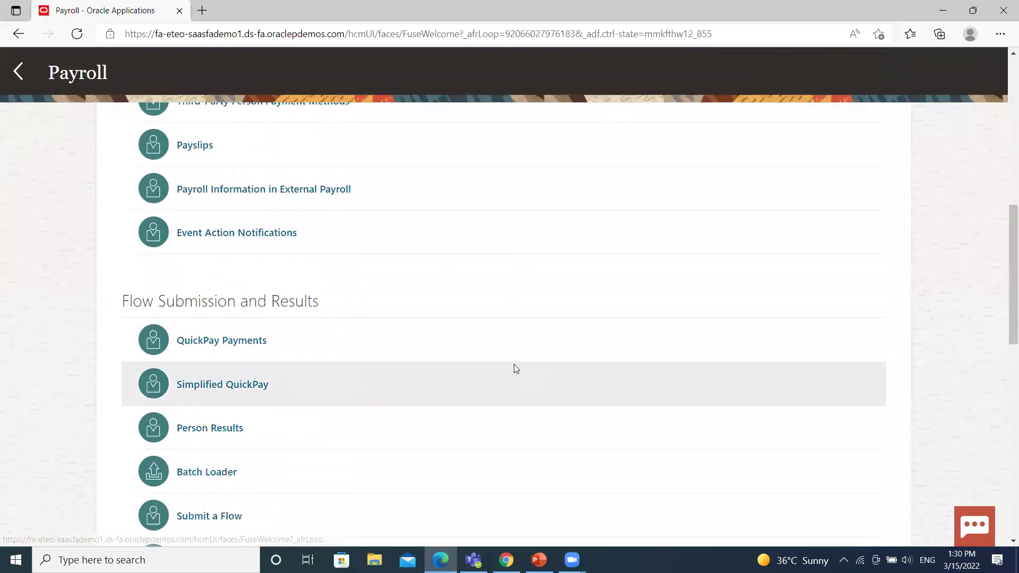
{"action": "scroll", "coordinate": [357, 320], "scroll_direction": "down", "scroll_amount": 3}
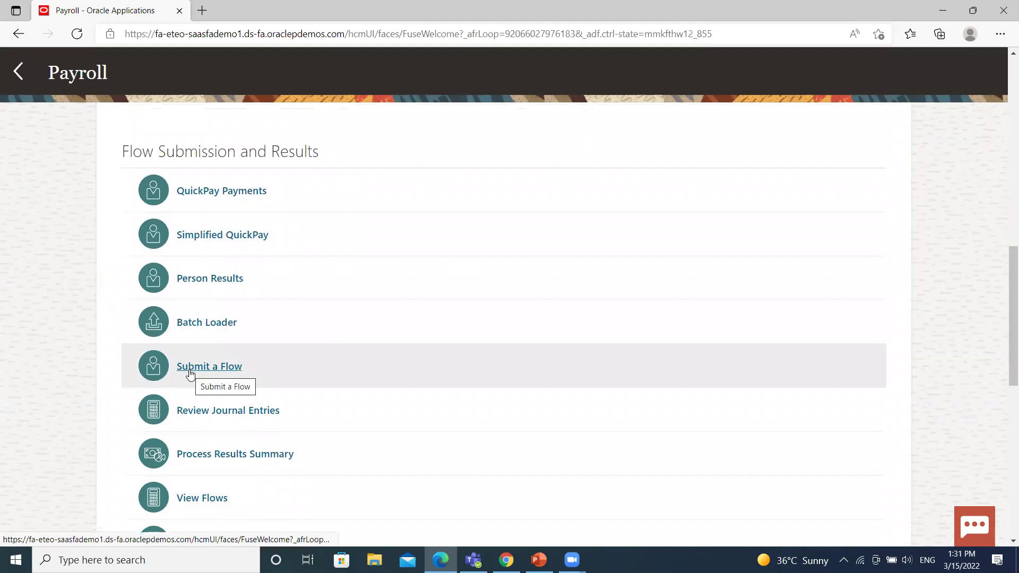
{"action": "left_click", "coordinate": [190, 373]}
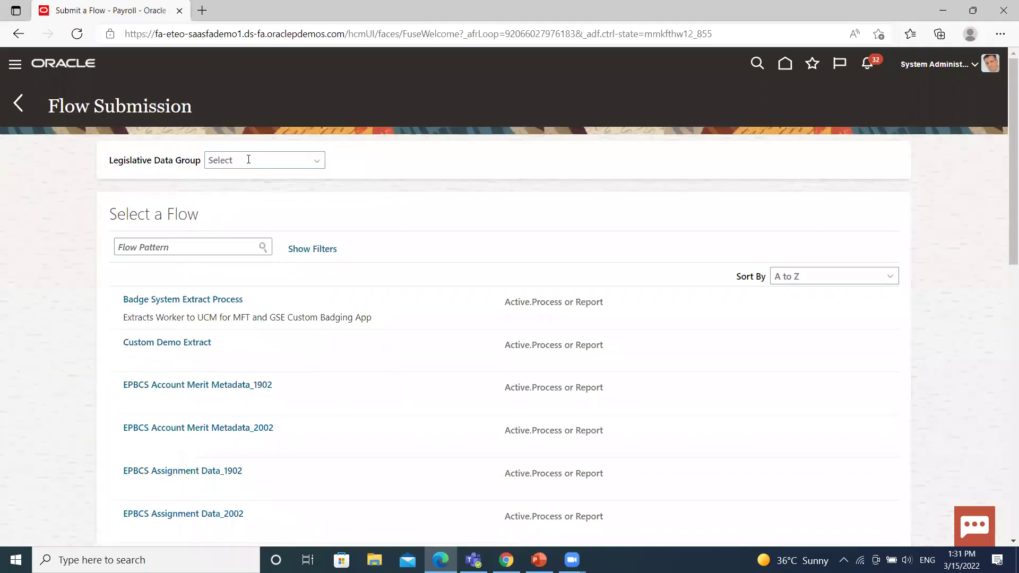
- Search 'calculate pa' under US Legislative Data Group and pick the Calculate Payroll flow
{"action": "left_click", "coordinate": [147, 242]}
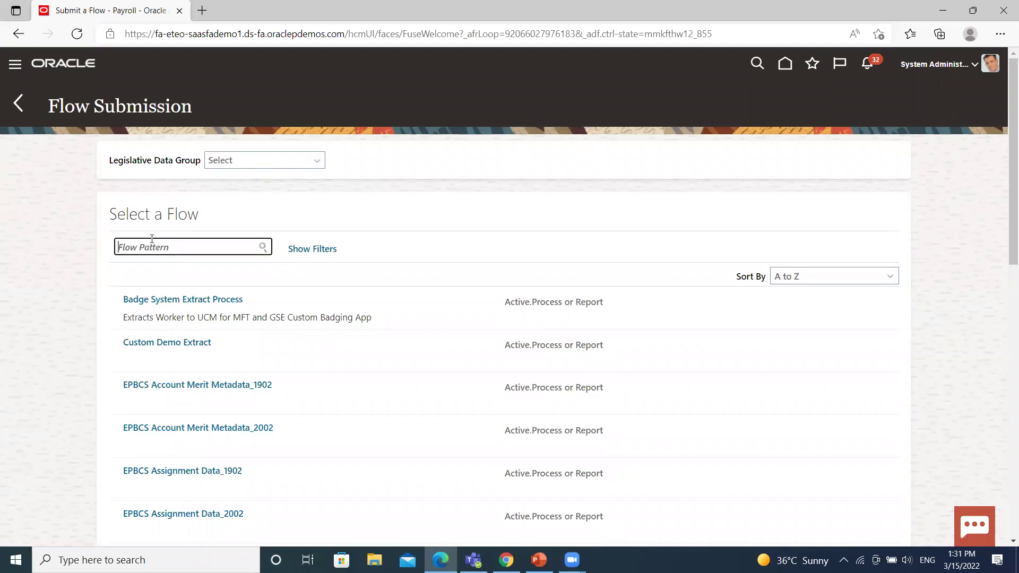
{"action": "type", "text": "calculate "}
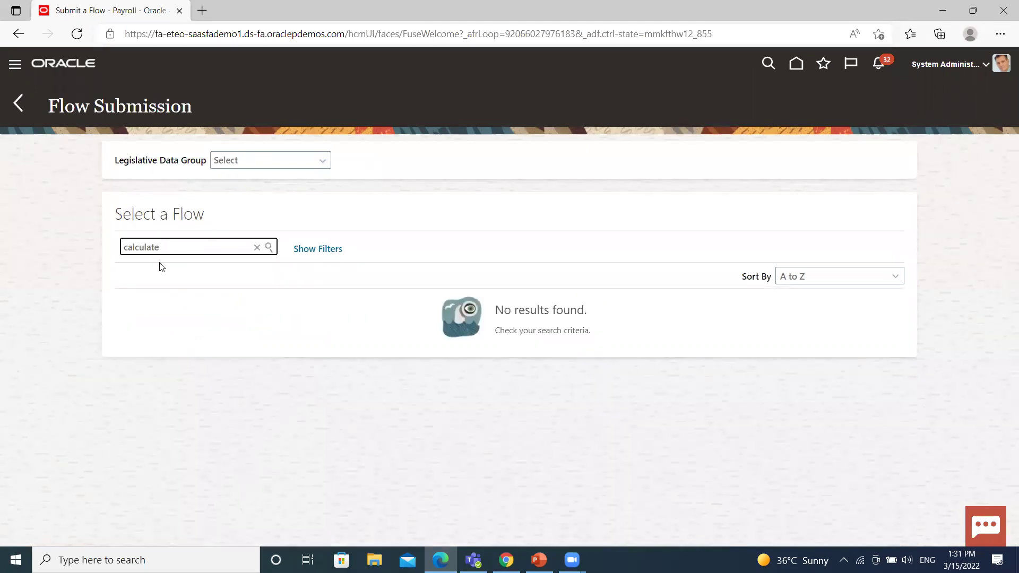
{"action": "type", "text": "payroll"}
{"action": "left_click", "coordinate": [298, 158]}
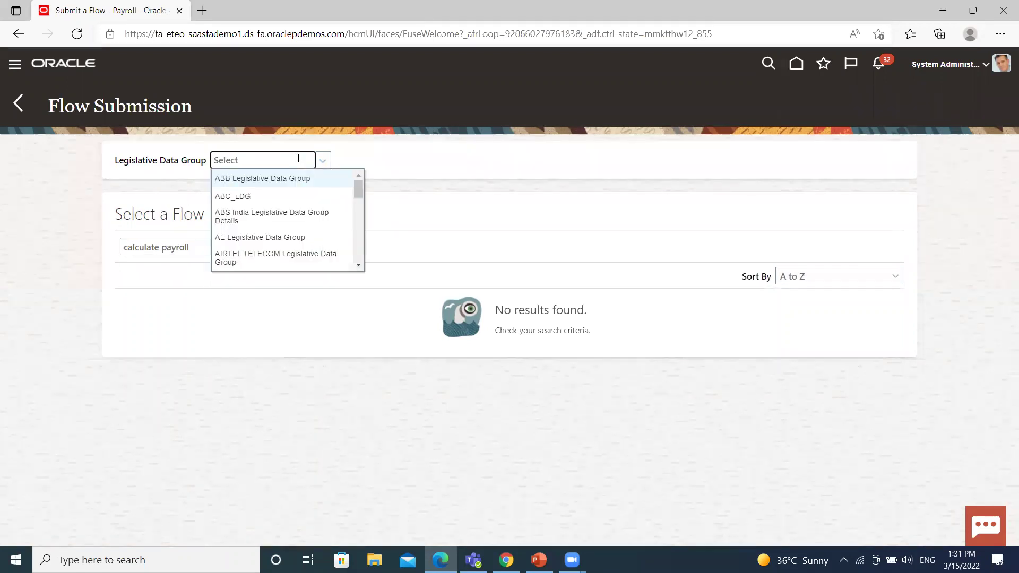
{"action": "type", "text": "us"}
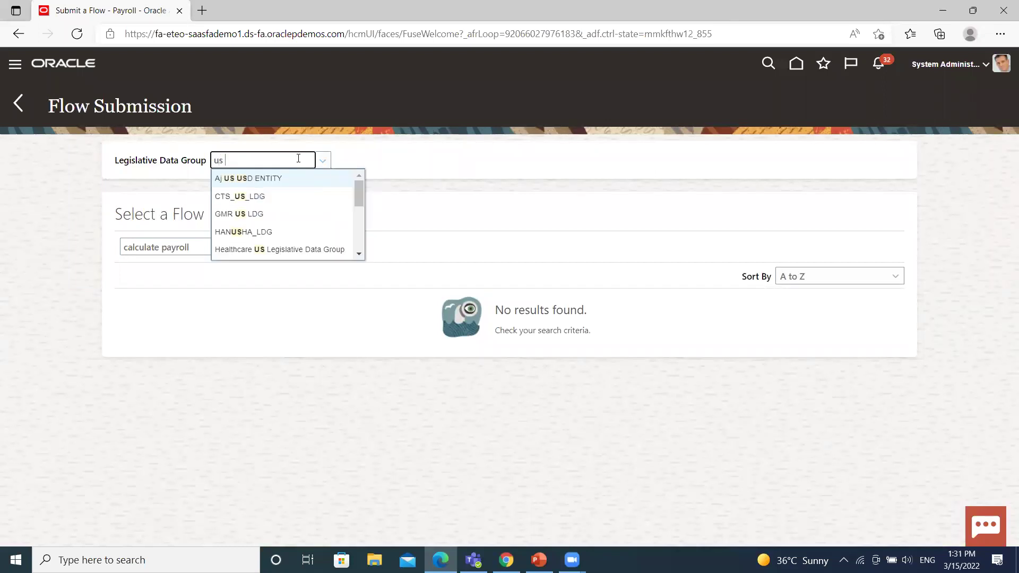
{"action": "scroll", "coordinate": [286, 234], "scroll_direction": "down", "scroll_amount": 3}
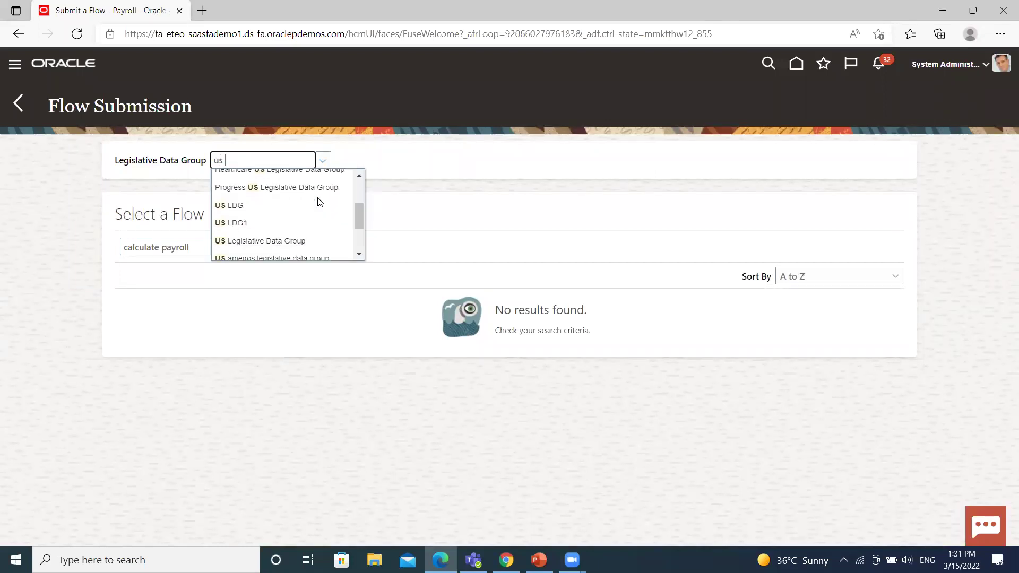
{"action": "left_click", "coordinate": [284, 242]}
{"action": "left_click", "coordinate": [265, 248]}
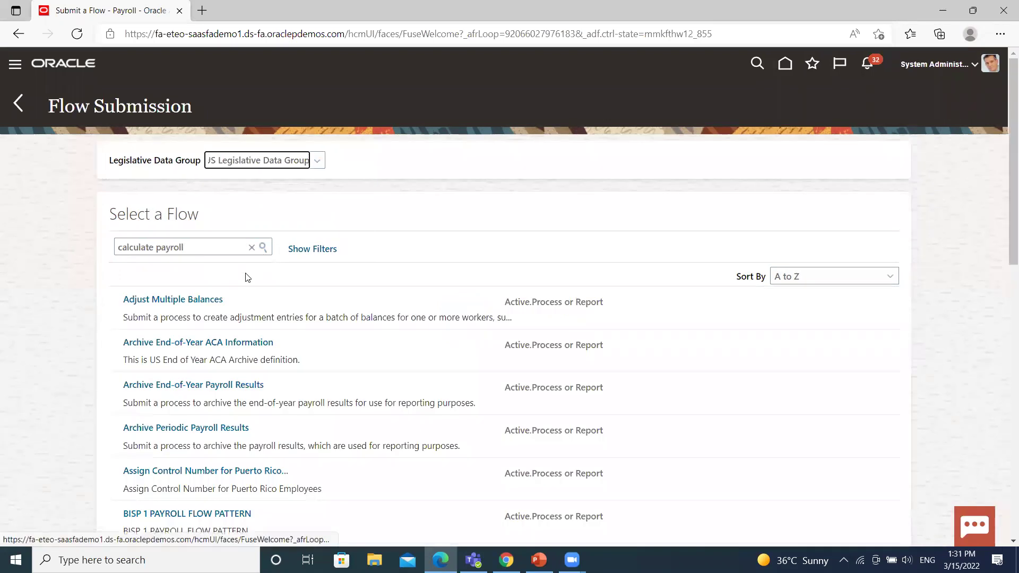
{"action": "scroll", "coordinate": [241, 359], "scroll_direction": "down", "scroll_amount": 8}
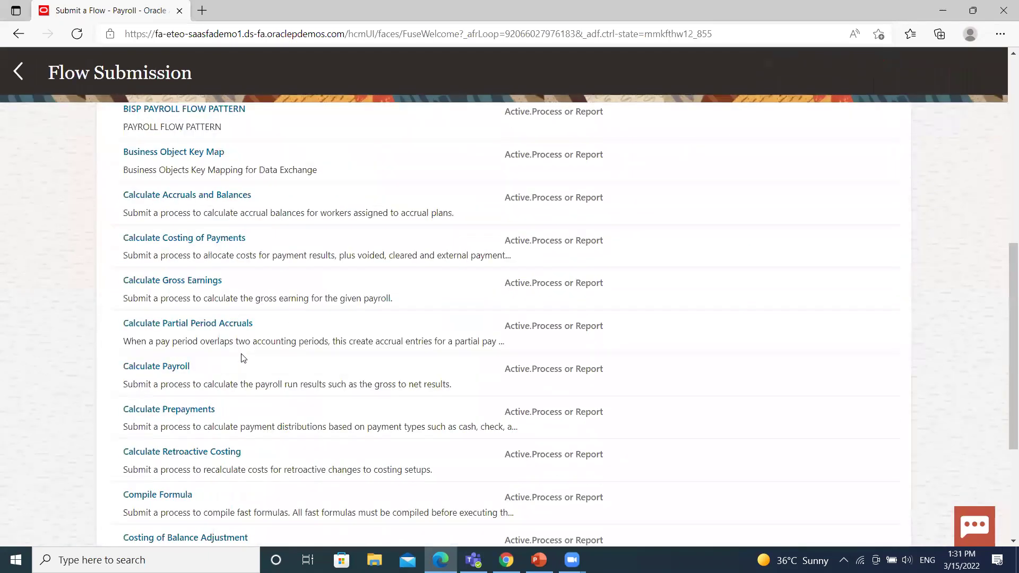
{"action": "scroll", "coordinate": [241, 359], "scroll_direction": "down", "scroll_amount": 3}
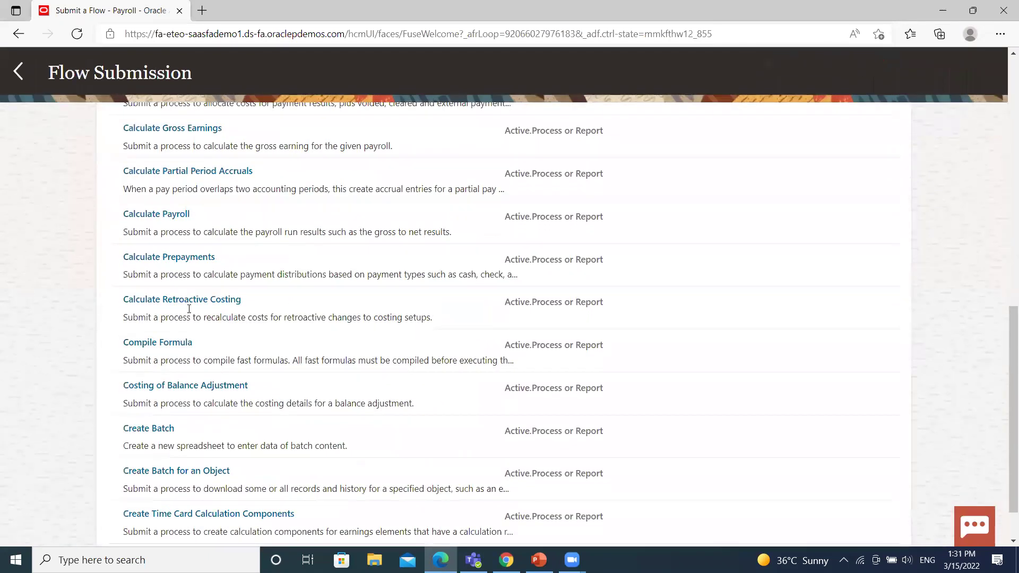
{"action": "left_click", "coordinate": [149, 214]}
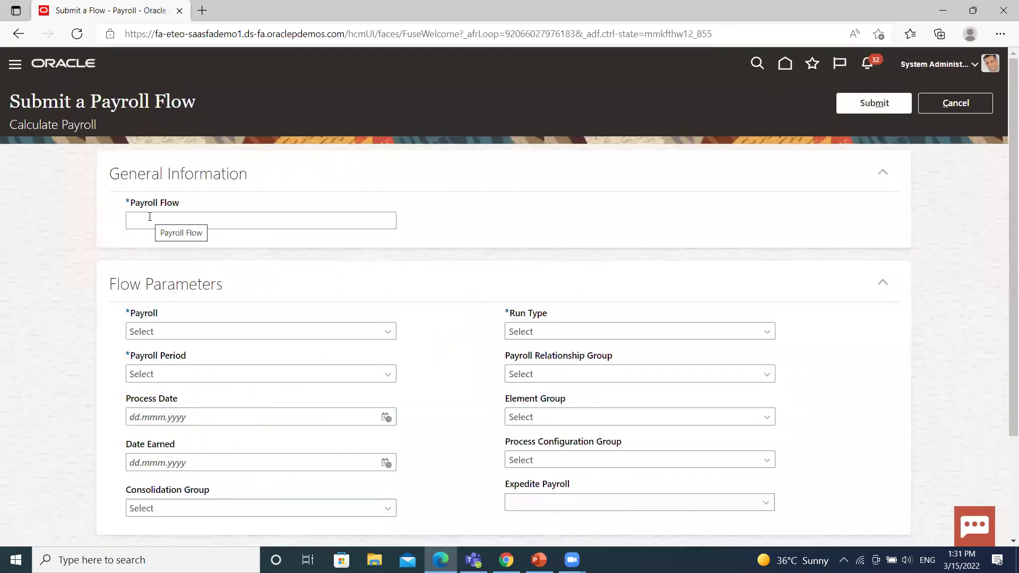
- Enter '15 March 2022' as the flow name and choose payroll US1 Monthly Payroll Period
{"action": "left_click", "coordinate": [150, 219]}
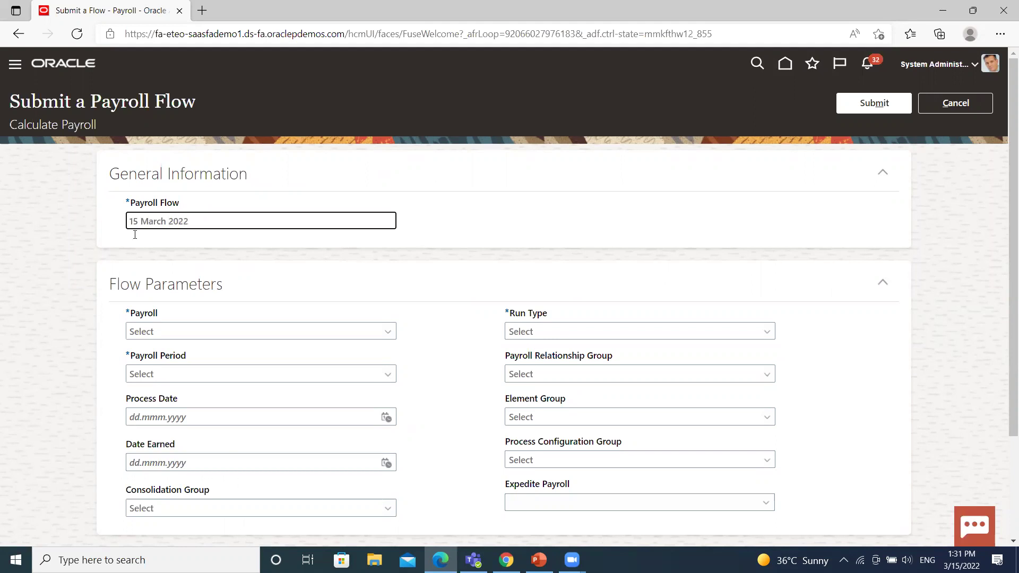
{"action": "left_click", "coordinate": [378, 329]}
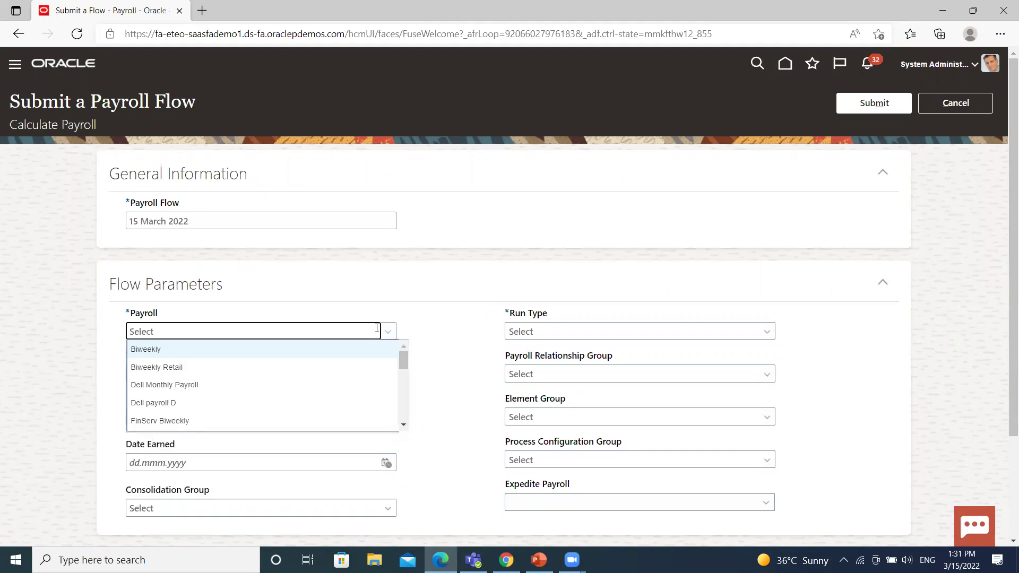
{"action": "scroll", "coordinate": [238, 386], "scroll_direction": "down", "scroll_amount": 2}
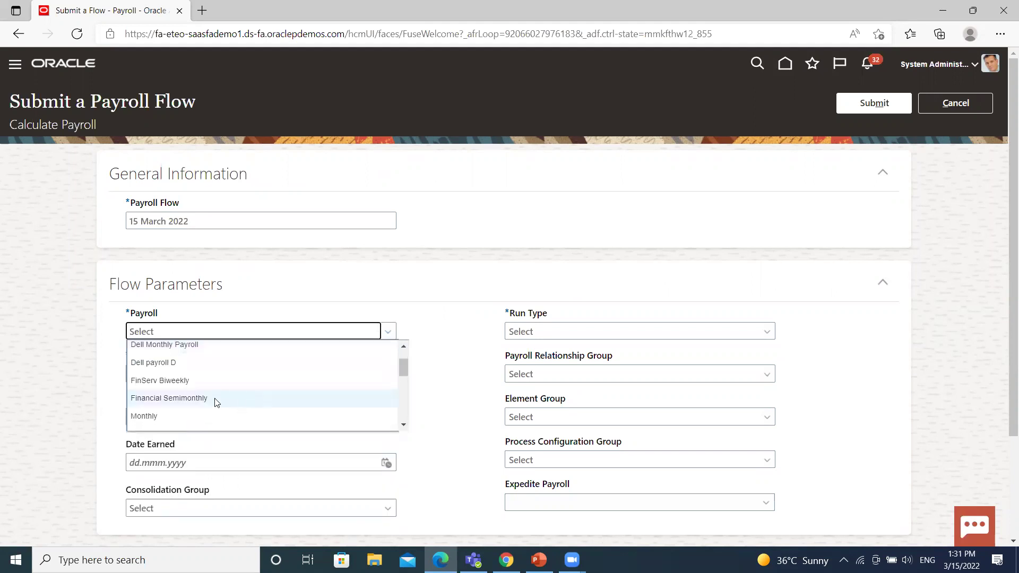
{"action": "scroll", "coordinate": [216, 402], "scroll_direction": "down", "scroll_amount": 2}
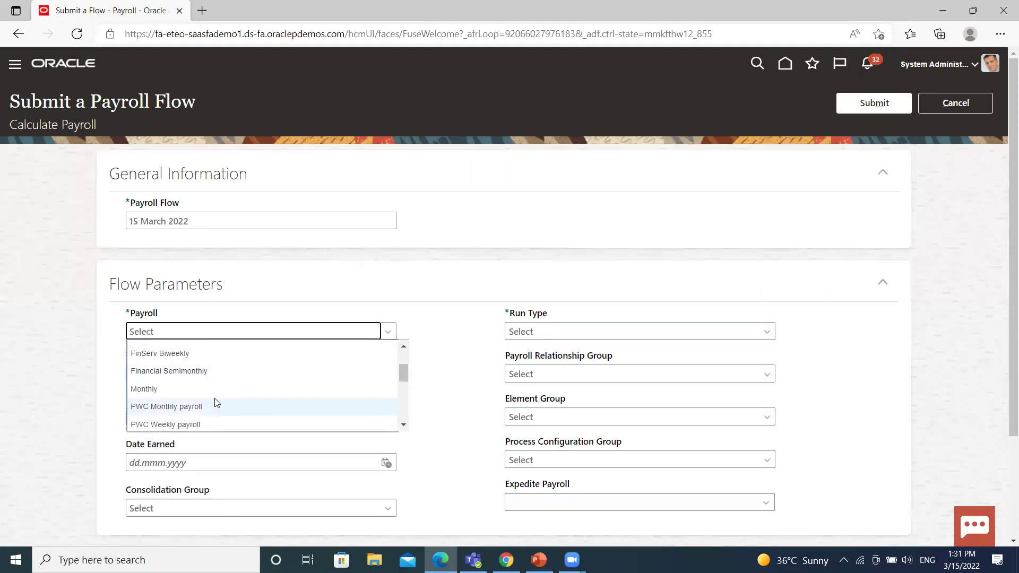
{"action": "scroll", "coordinate": [216, 400], "scroll_direction": "down", "scroll_amount": 5}
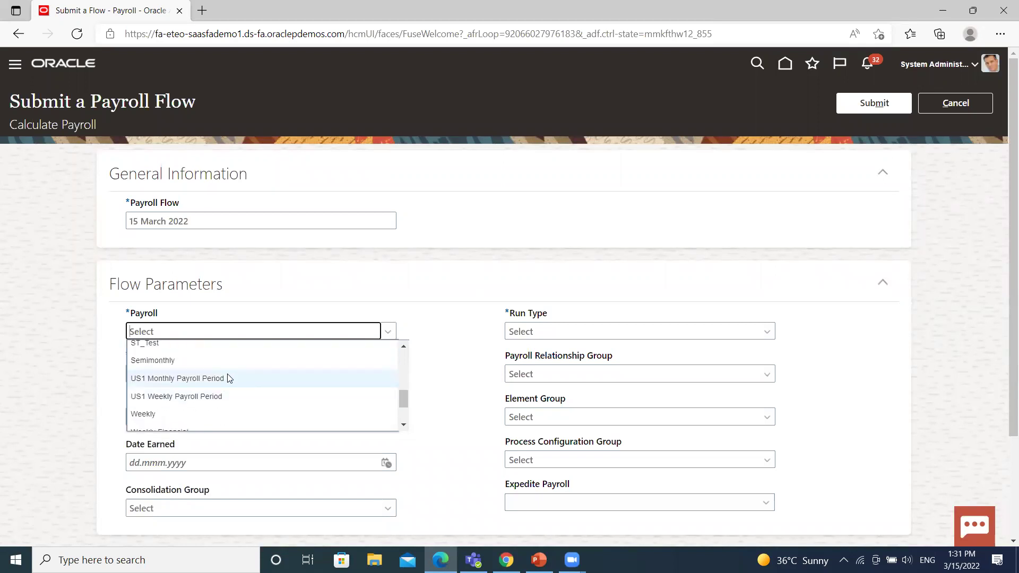
{"action": "left_click", "coordinate": [229, 378]}
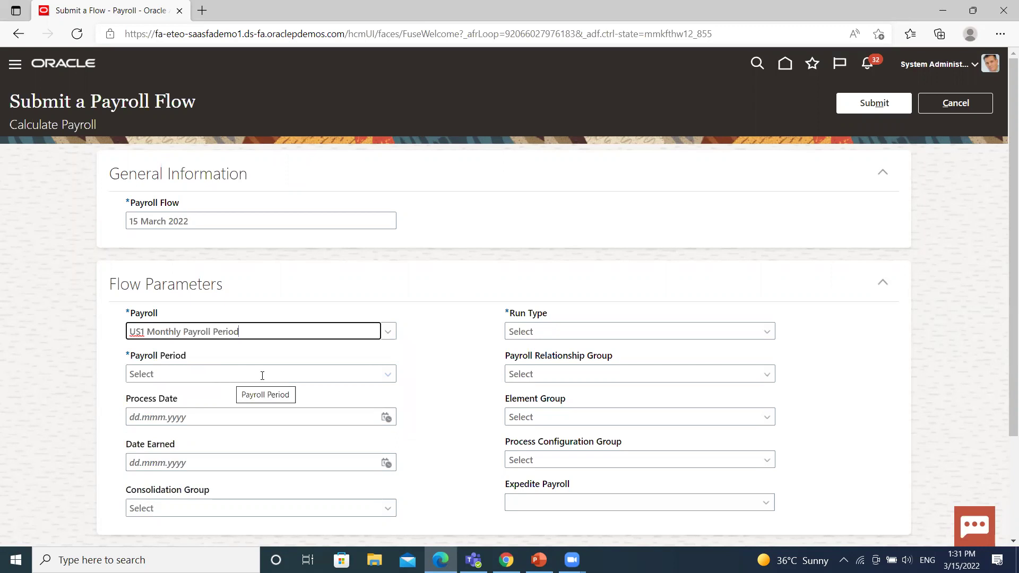
- Set the payroll period to March 2022 and consolidation group to US1 Monthly Payroll Consolidation Group
{"action": "left_click", "coordinate": [388, 375]}
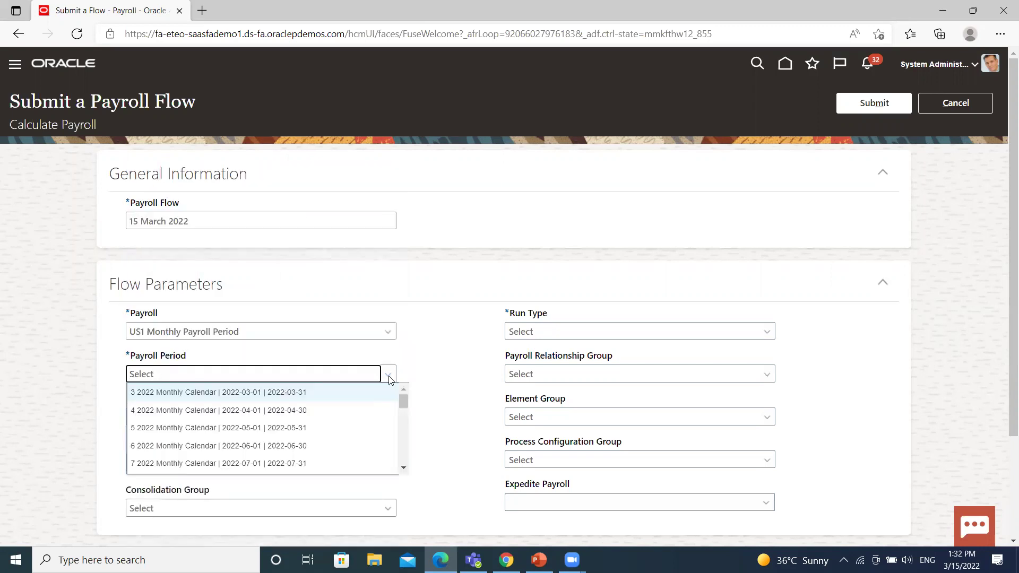
{"action": "left_click", "coordinate": [320, 392]}
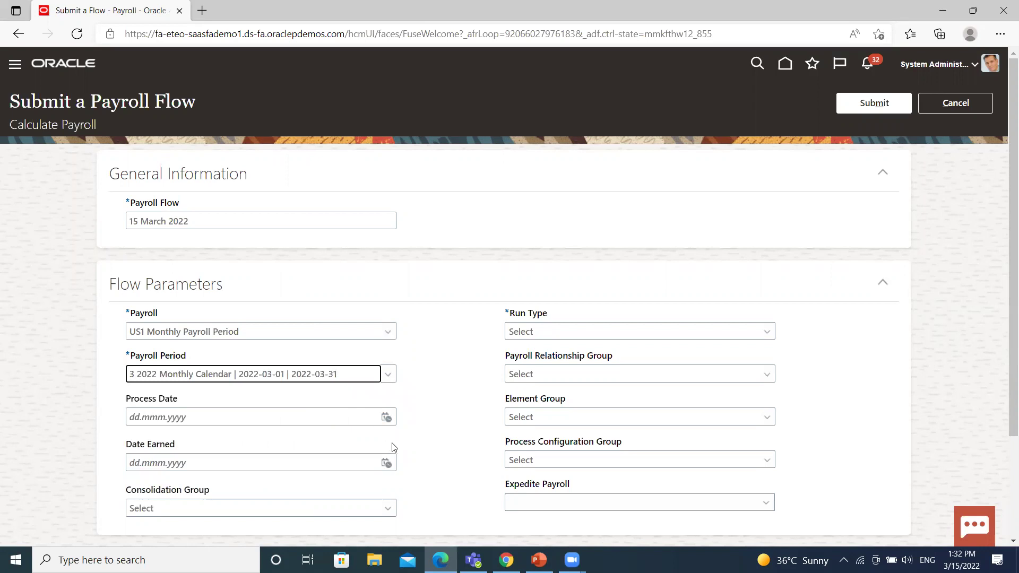
{"action": "scroll", "coordinate": [387, 419], "scroll_direction": "down", "scroll_amount": 3}
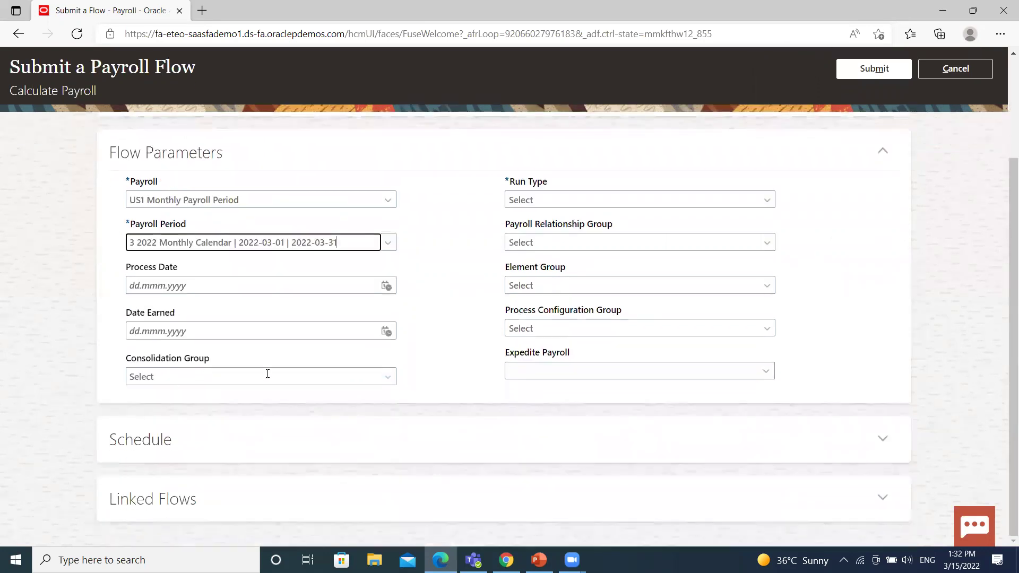
{"action": "left_click", "coordinate": [388, 377]}
{"action": "scroll", "coordinate": [295, 445], "scroll_direction": "down", "scroll_amount": 2}
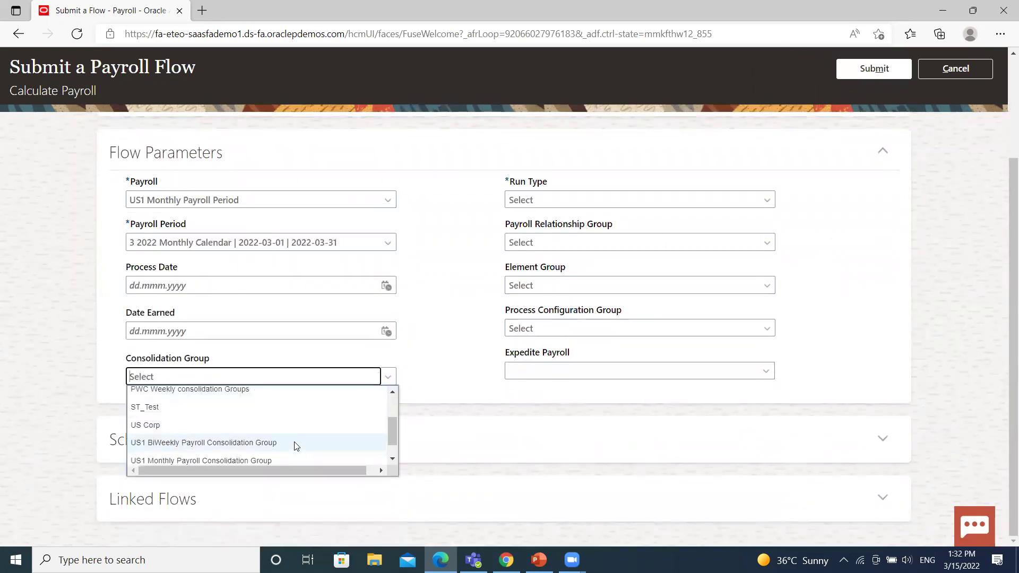
{"action": "scroll", "coordinate": [296, 445], "scroll_direction": "down", "scroll_amount": 1}
{"action": "left_click", "coordinate": [294, 444]}
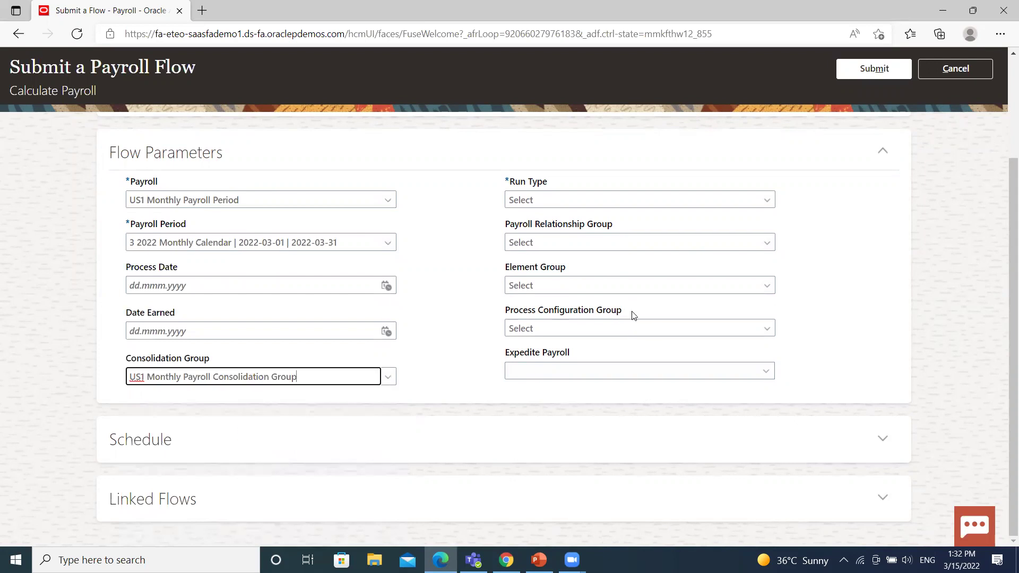
{"action": "scroll", "coordinate": [763, 339], "scroll_direction": "up", "scroll_amount": 3}
- Choose Regular as the run type
{"action": "left_click", "coordinate": [768, 333]}
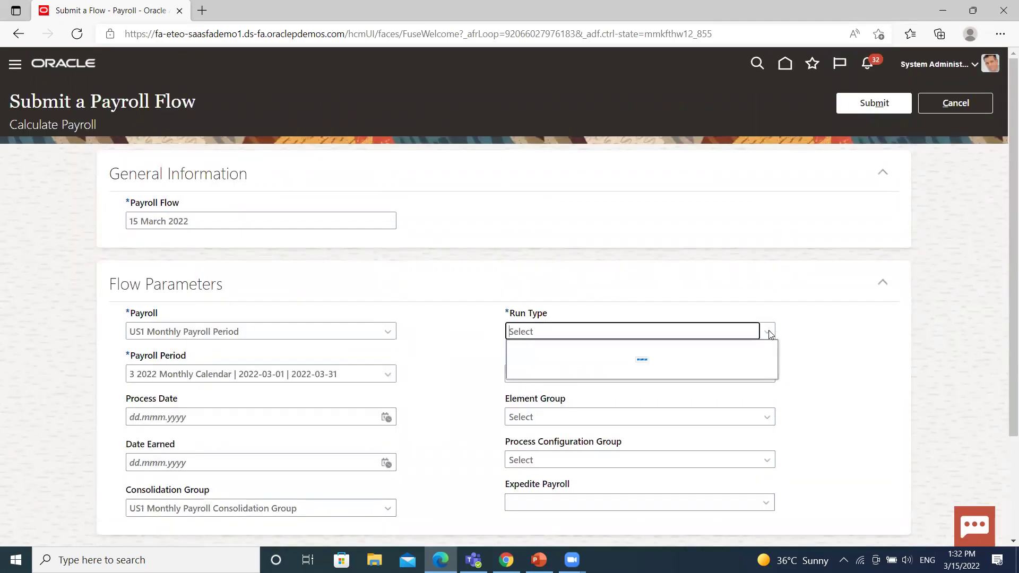
{"action": "left_click", "coordinate": [549, 349]}
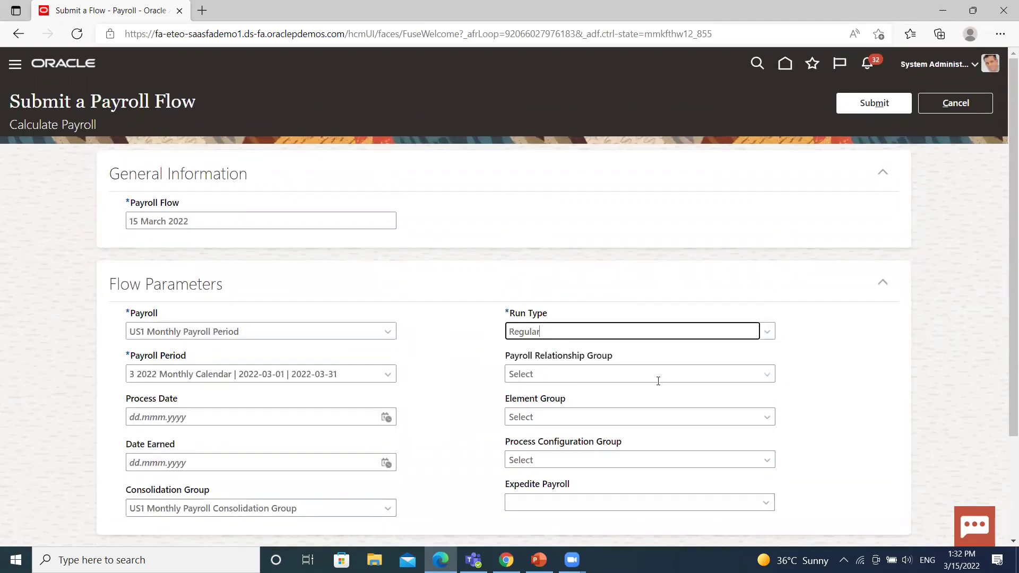
{"action": "scroll", "coordinate": [619, 452], "scroll_direction": "down", "scroll_amount": 3}
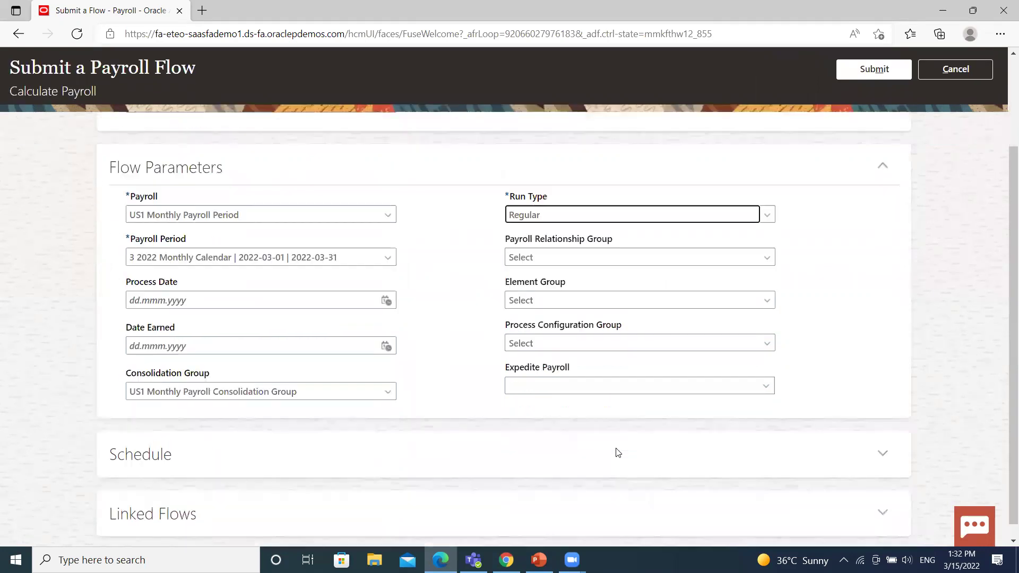
{"action": "scroll", "coordinate": [609, 345], "scroll_direction": "up", "scroll_amount": 3}
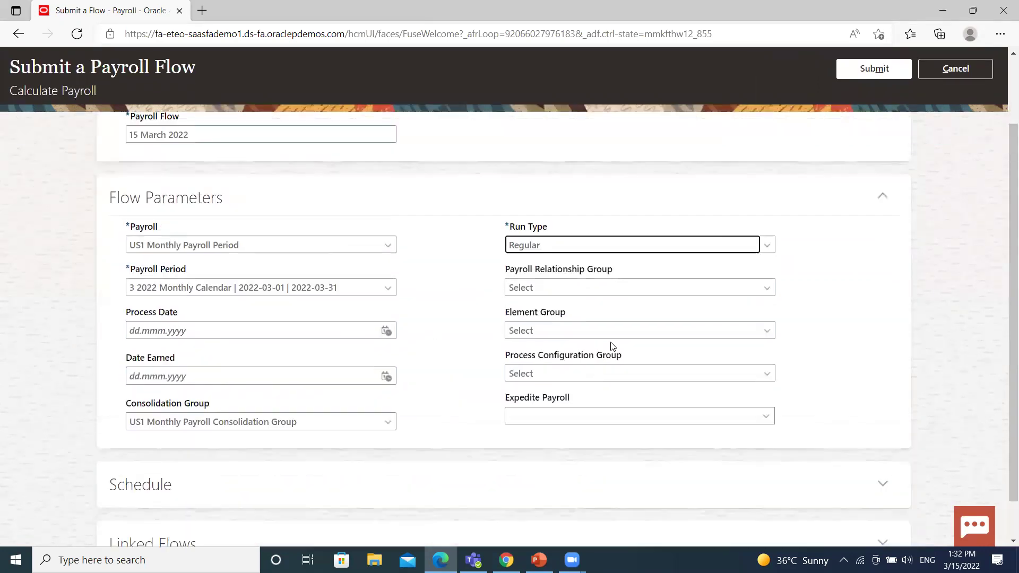
{"action": "scroll", "coordinate": [610, 346], "scroll_direction": "down", "scroll_amount": 3}
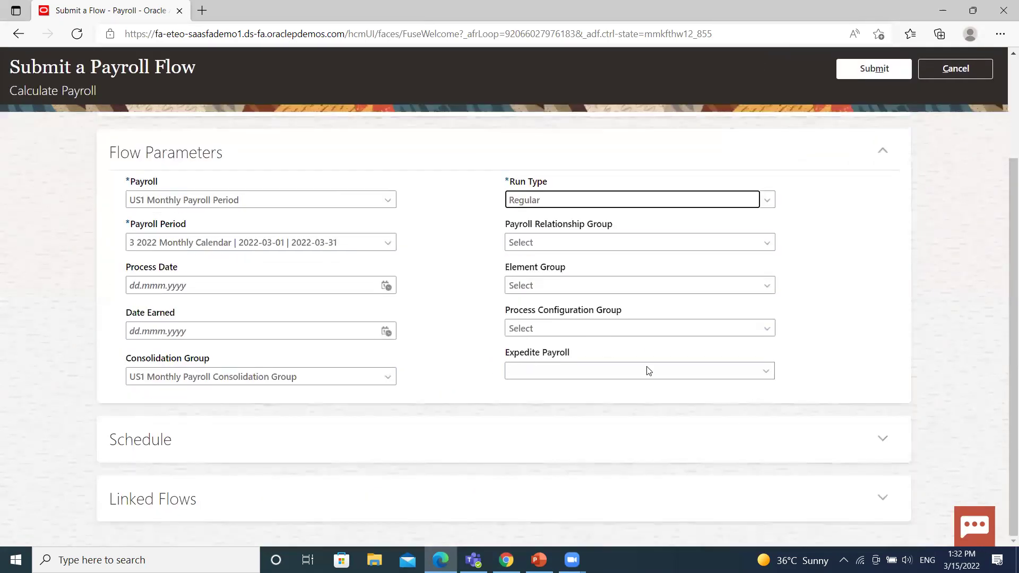
- Expand Schedule and try the Using a schedule option, leaving frequency unset
{"action": "left_click", "coordinate": [882, 440]}
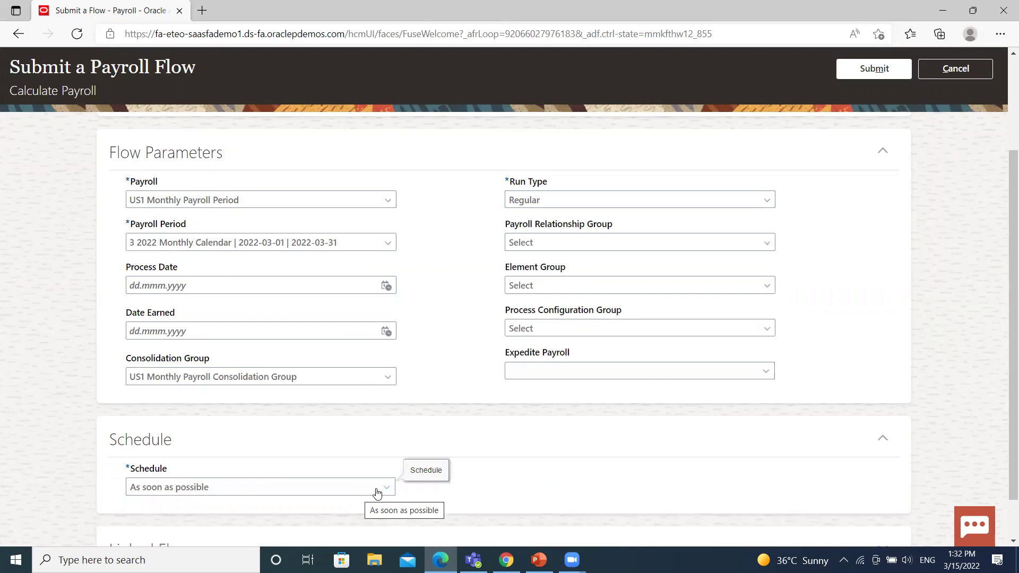
{"action": "left_click", "coordinate": [375, 492]}
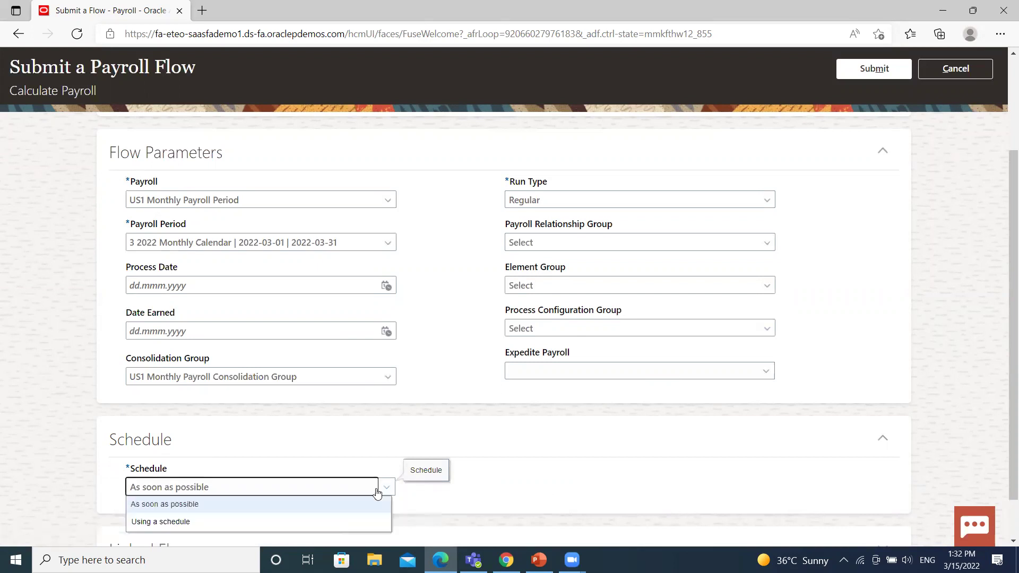
{"action": "left_click", "coordinate": [173, 522]}
{"action": "scroll", "coordinate": [432, 513], "scroll_direction": "down", "scroll_amount": 2}
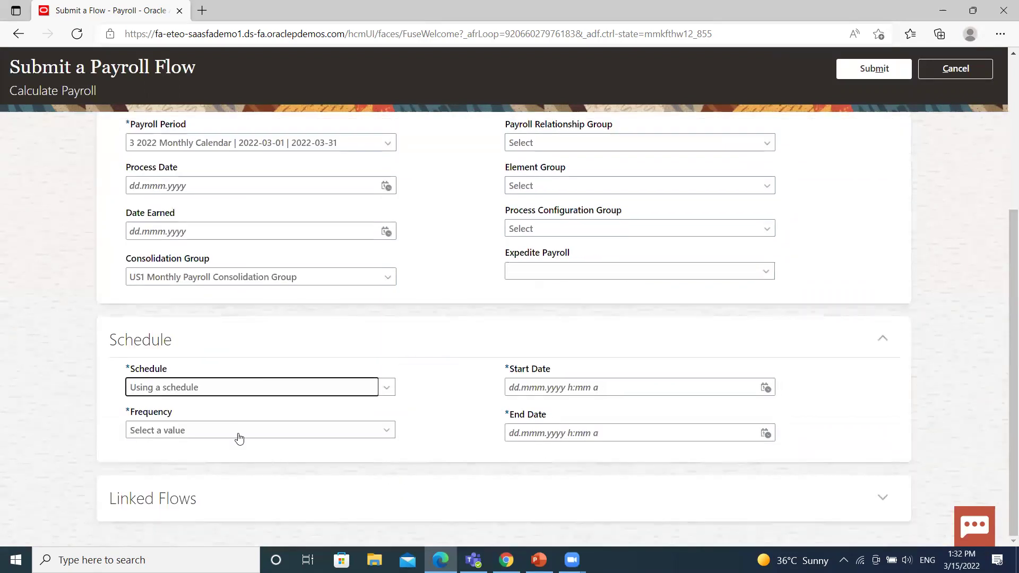
{"action": "left_click", "coordinate": [315, 431]}
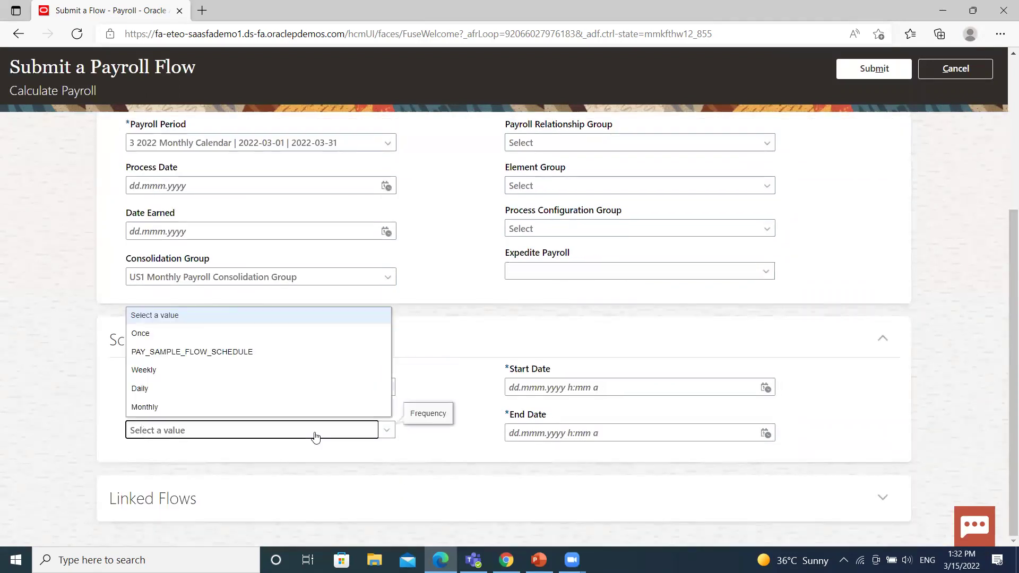
{"action": "left_click", "coordinate": [315, 436]}
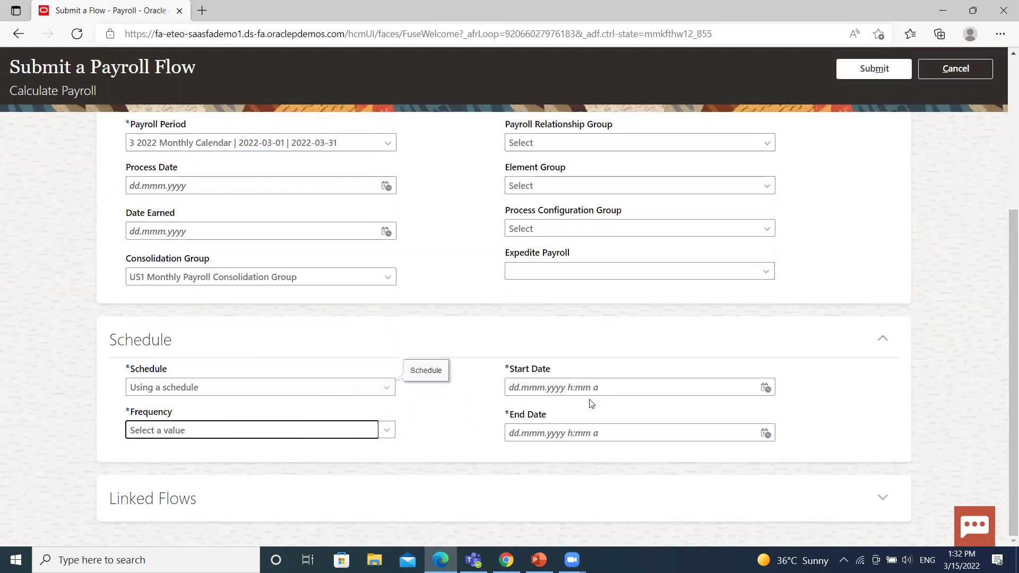
- Set the schedule back to As soon as possible and submit the flow
{"action": "left_click", "coordinate": [387, 391]}
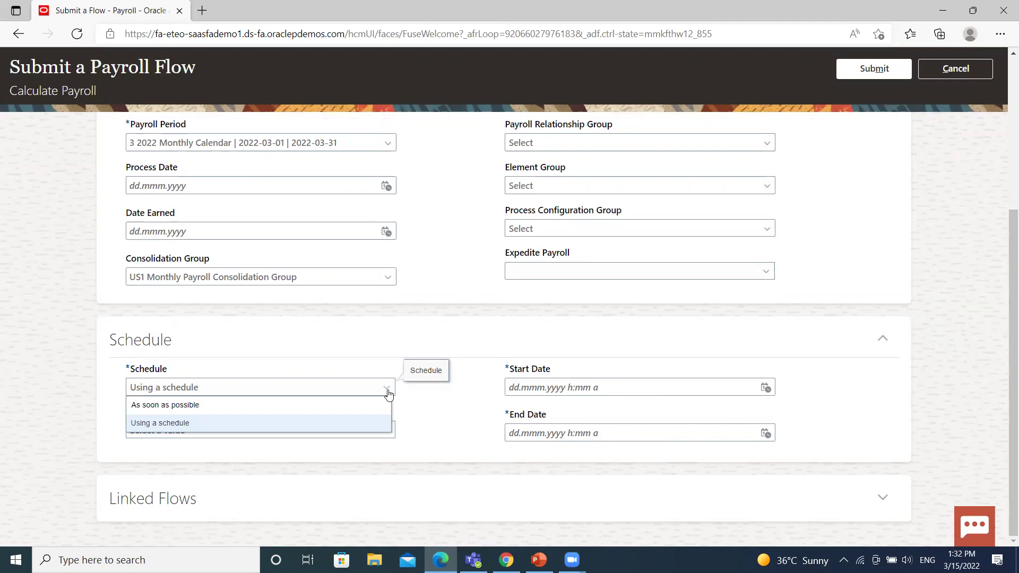
{"action": "left_click", "coordinate": [216, 404]}
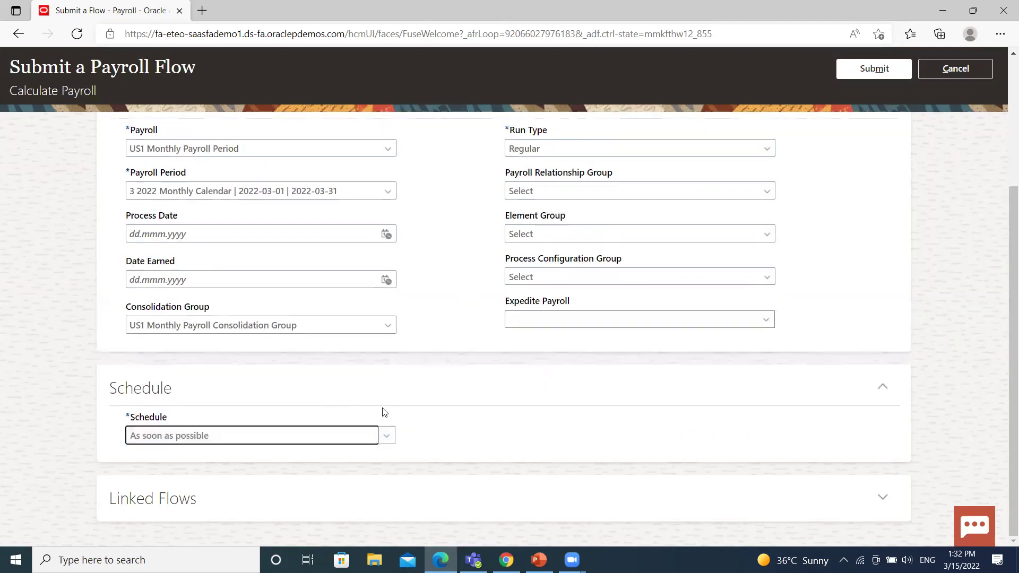
{"action": "scroll", "coordinate": [484, 447], "scroll_direction": "up", "scroll_amount": 5}
{"action": "left_click", "coordinate": [871, 104]}
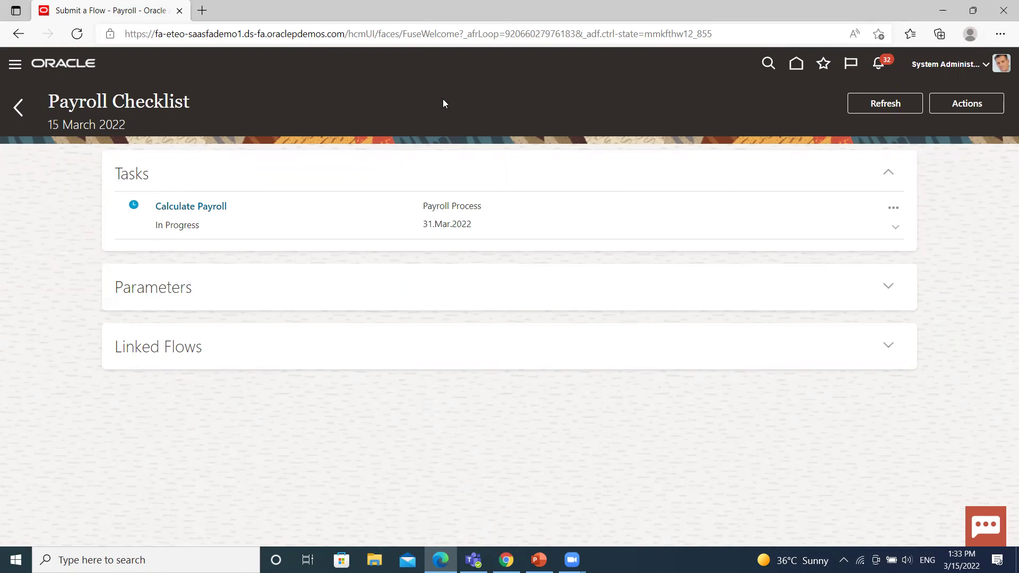
- Refresh the checklist three times until the 31.Mar.2022 Calculate Payroll task reads Completed
{"action": "left_click", "coordinate": [906, 105]}
{"action": "left_click", "coordinate": [884, 104]}
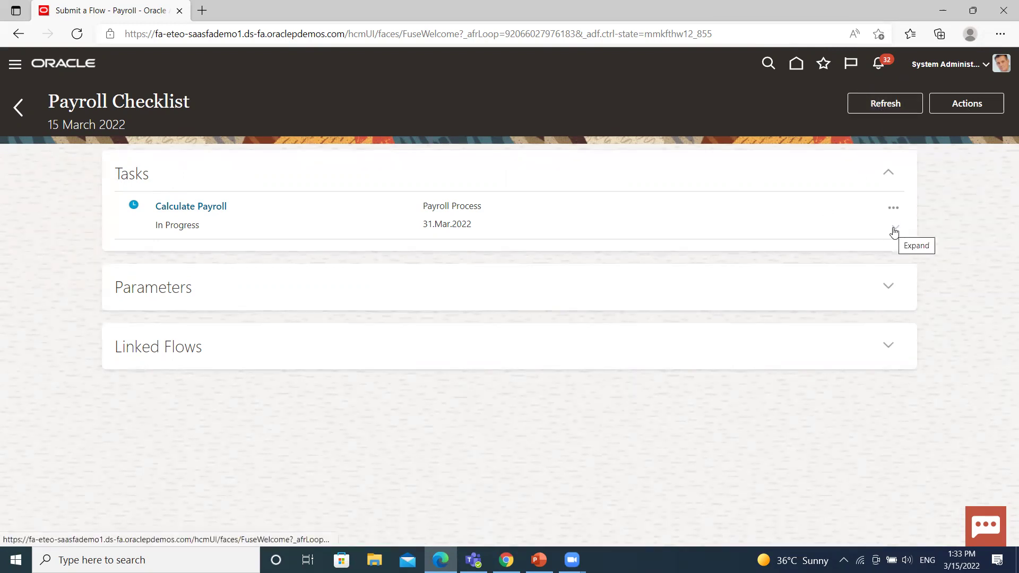
{"action": "left_click", "coordinate": [885, 105]}
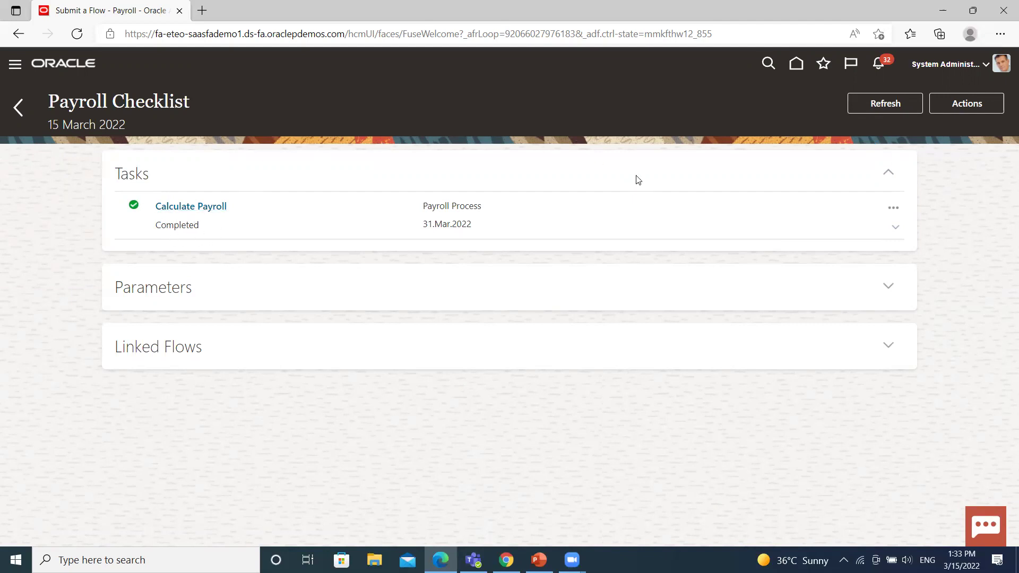
- Return to the Payroll page and open View Flows under Flow Submission and Results
{"action": "left_click", "coordinate": [17, 107]}
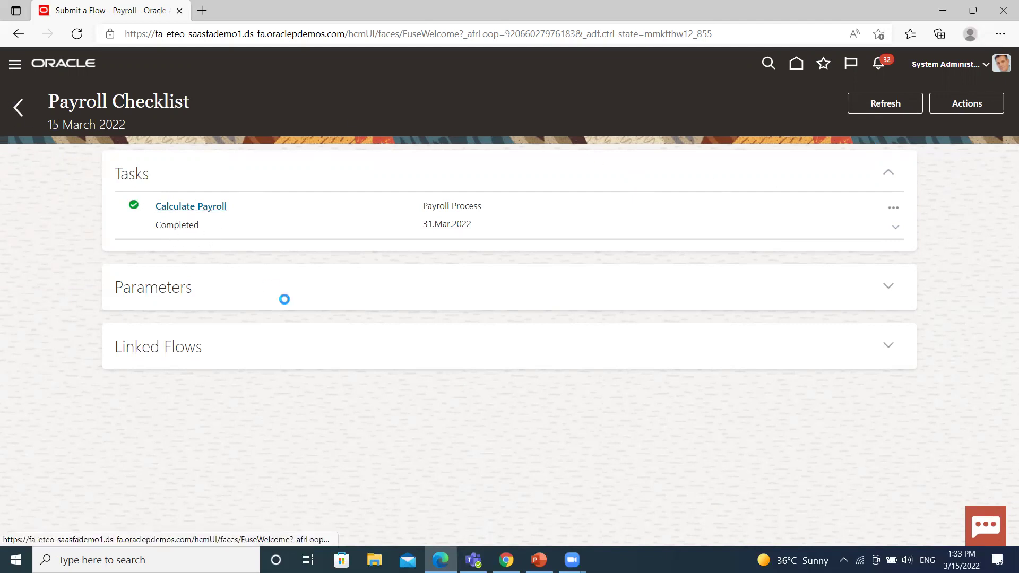
{"action": "left_click", "coordinate": [19, 103]}
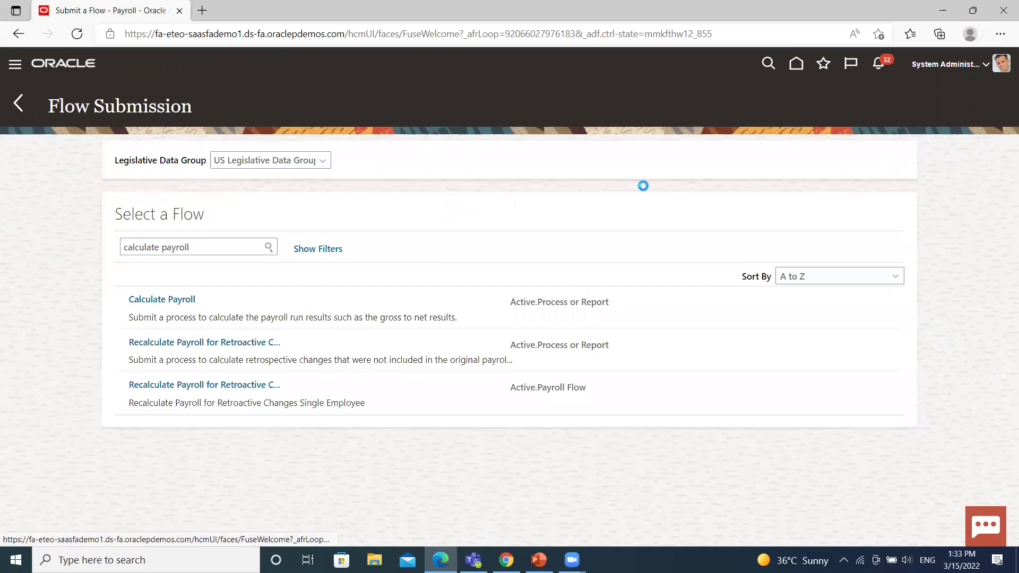
{"action": "scroll", "coordinate": [425, 423], "scroll_direction": "down", "scroll_amount": 10}
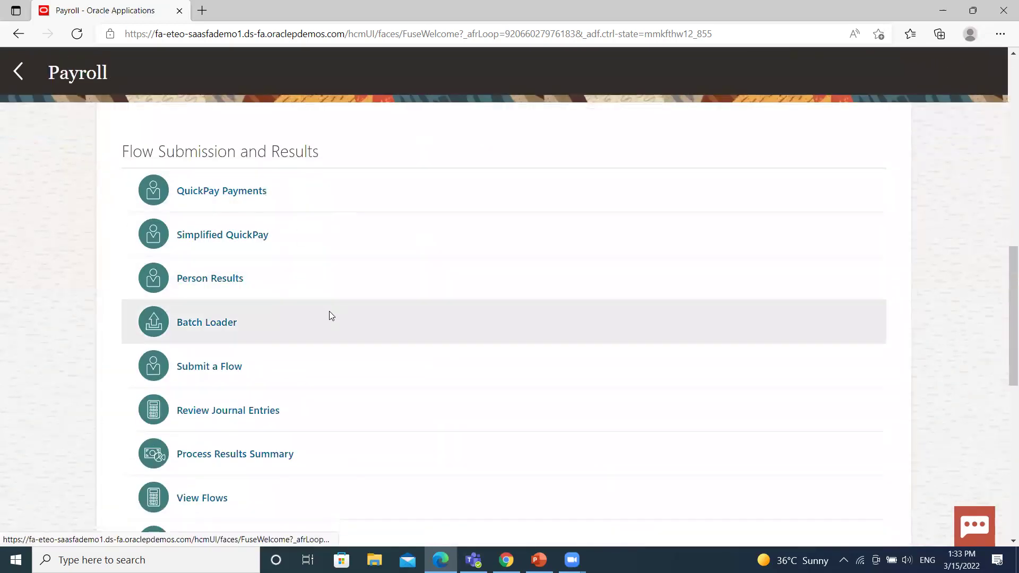
{"action": "scroll", "coordinate": [204, 353], "scroll_direction": "down", "scroll_amount": 3}
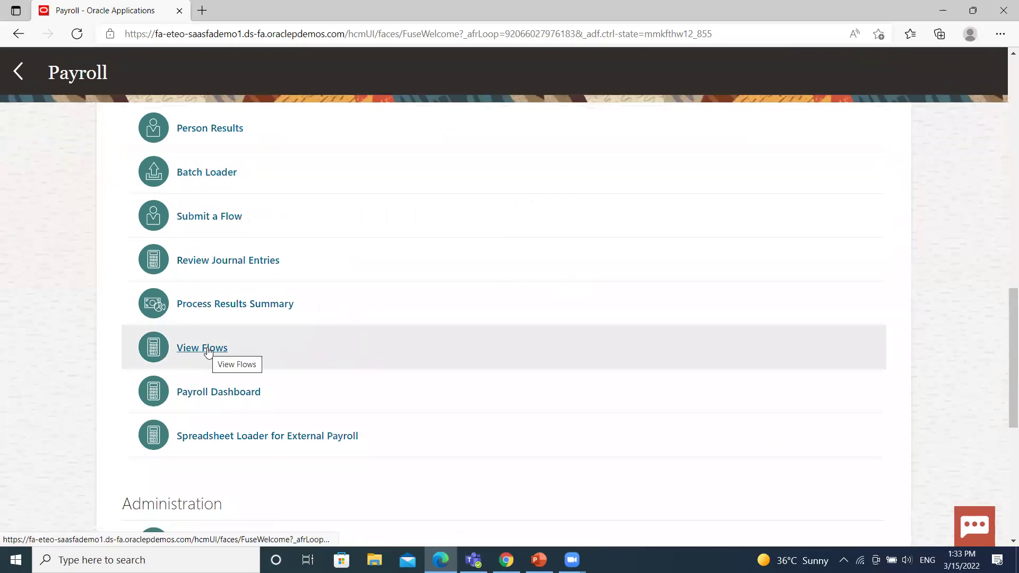
{"action": "left_click", "coordinate": [208, 351]}
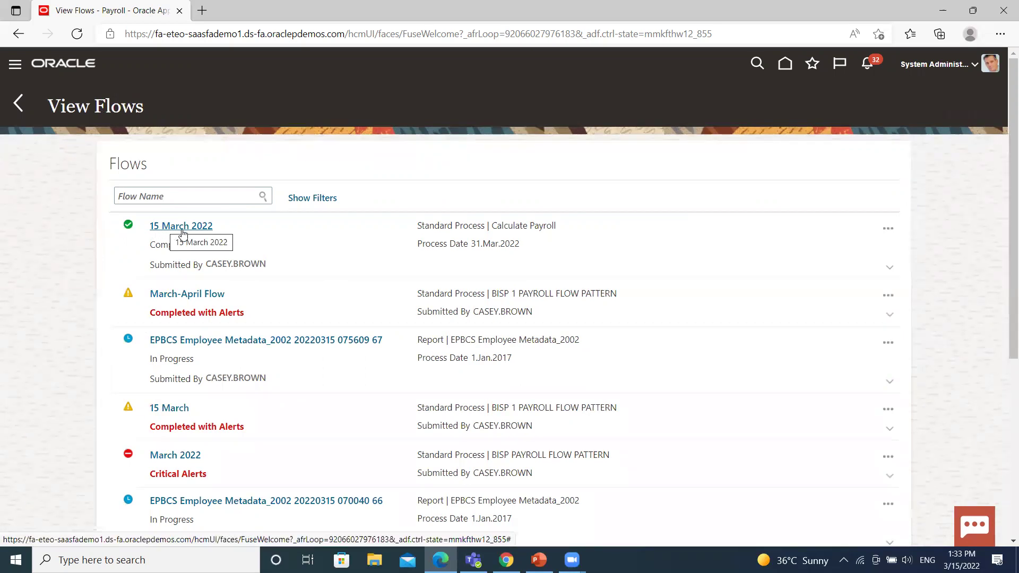
- Open the 15 March 2022 flow's Calculate Payroll task and expand Output and Log Files to see three succeeded jobs
{"action": "left_click", "coordinate": [206, 226]}
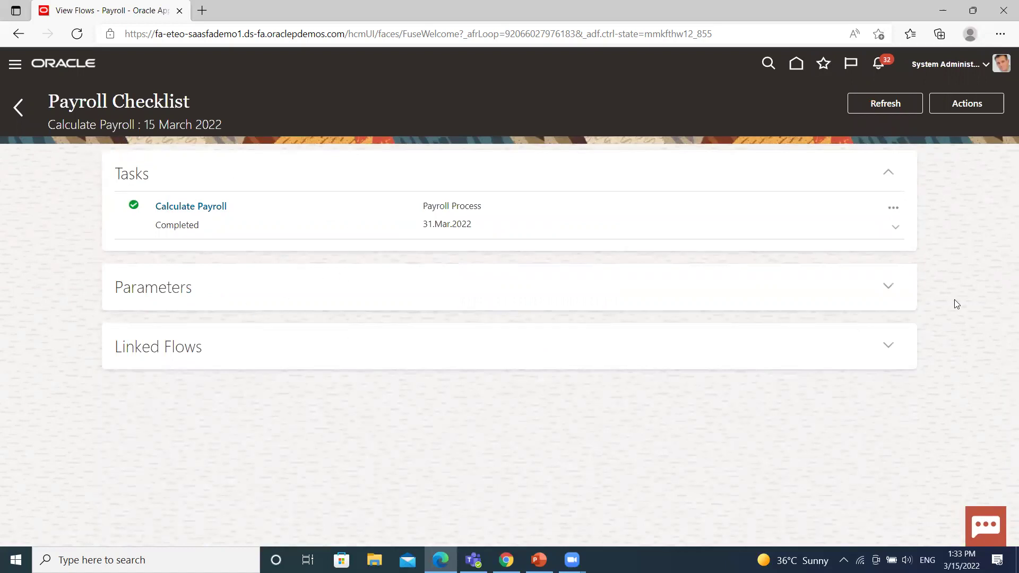
{"action": "left_click", "coordinate": [211, 209]}
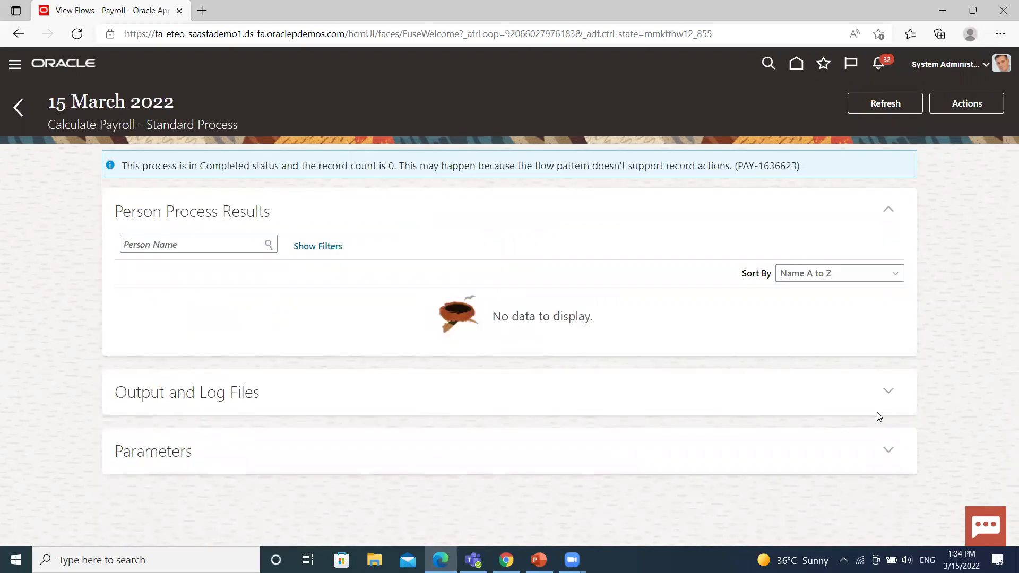
{"action": "left_click", "coordinate": [878, 393]}
{"action": "scroll", "coordinate": [509, 489], "scroll_direction": "down", "scroll_amount": 3}
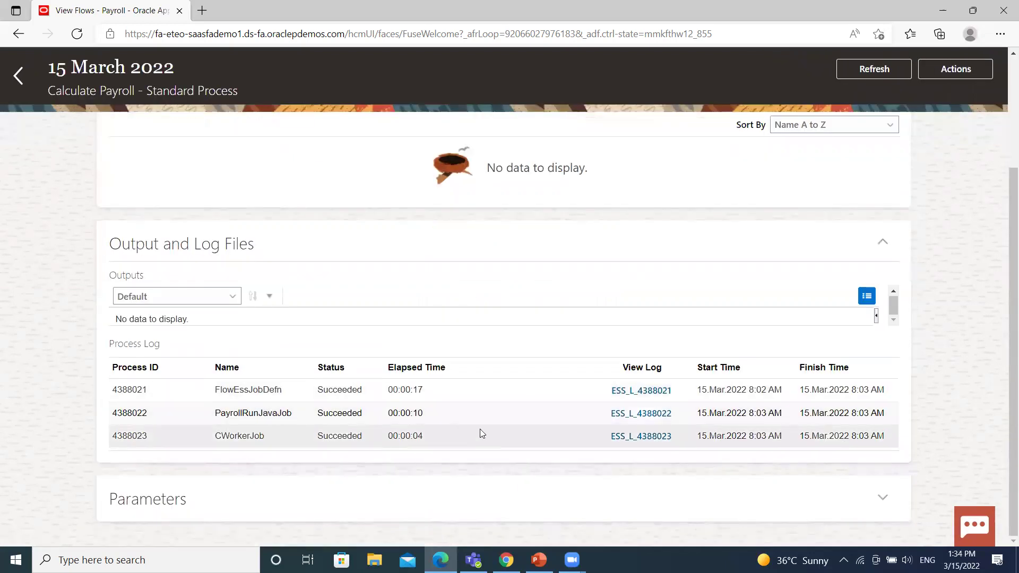
{"action": "scroll", "coordinate": [480, 430], "scroll_direction": "up", "scroll_amount": 3}
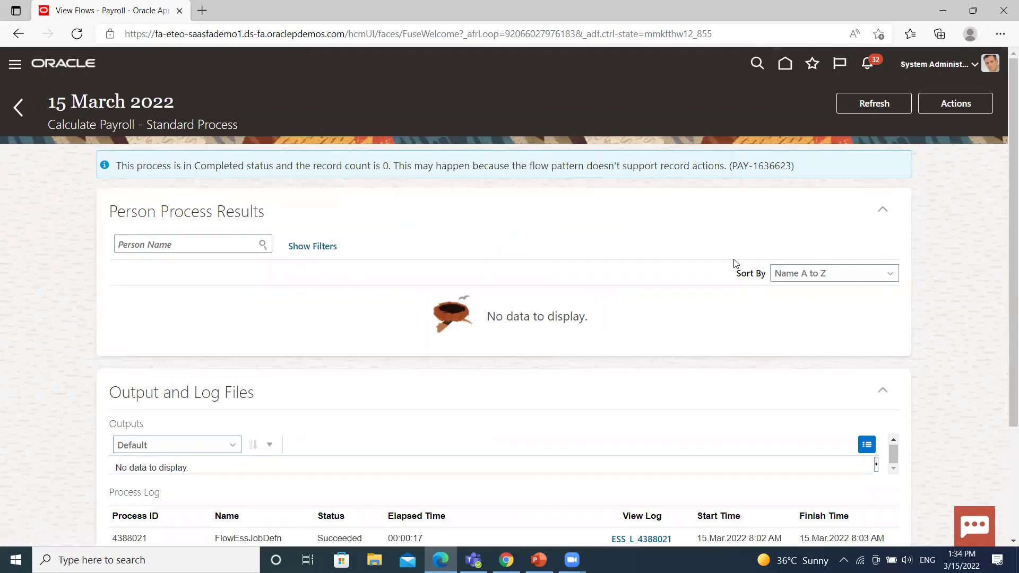